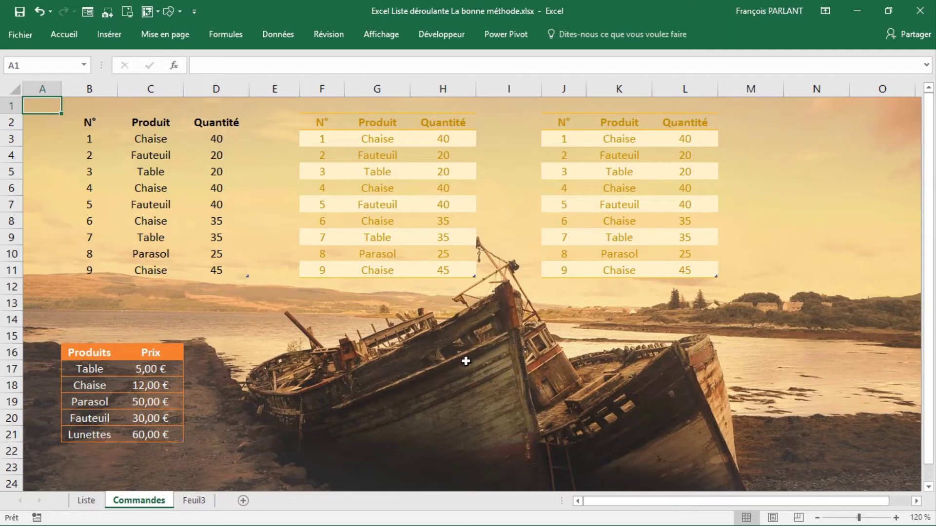
Examine the Produit cells of the three order tables, comparing the choices in the drop-down lists of the middle and rightmost tables
click(146, 177)
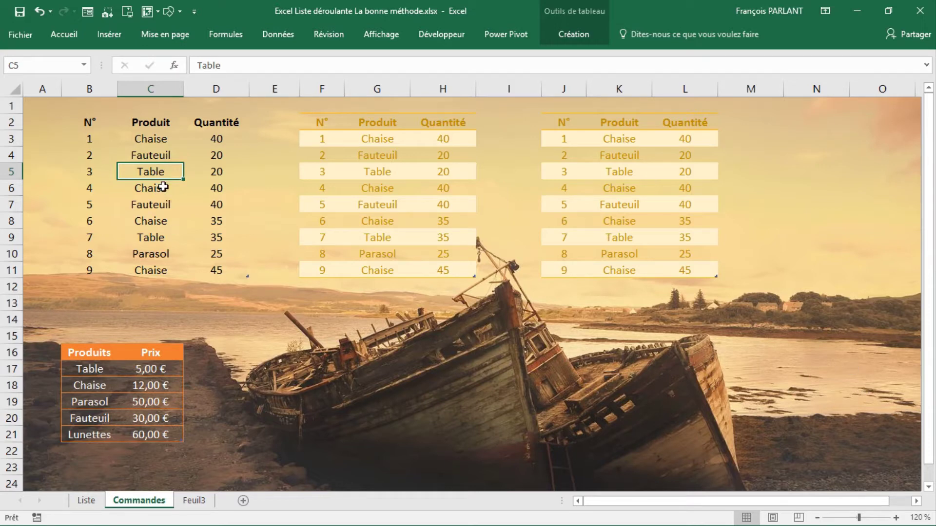
click(384, 169)
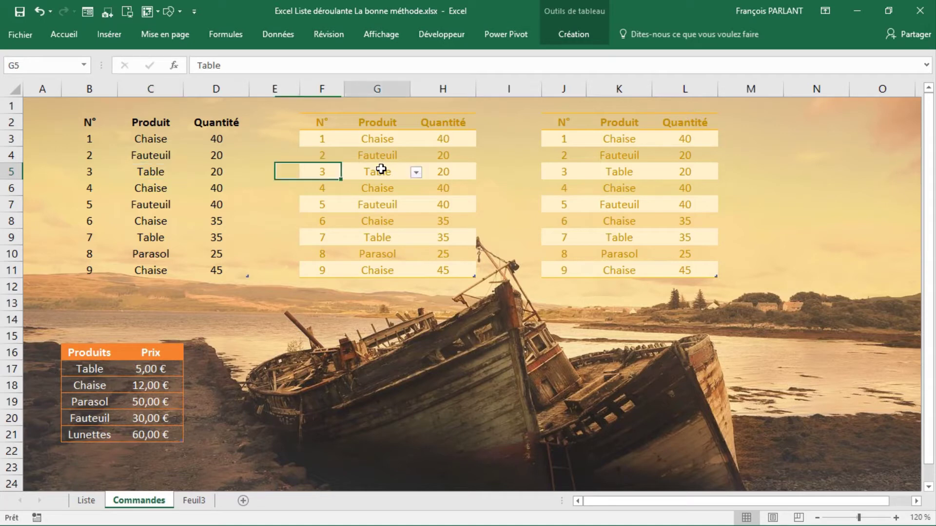
click(416, 173)
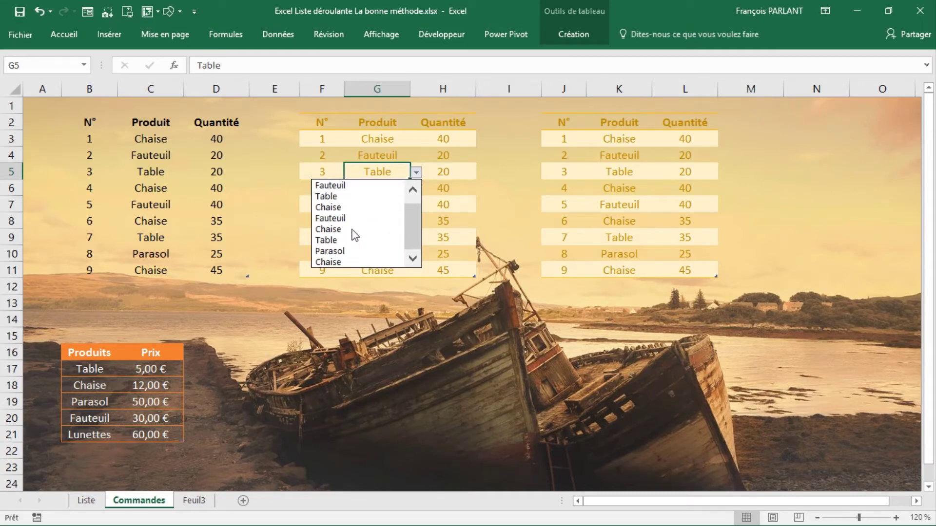
click(446, 189)
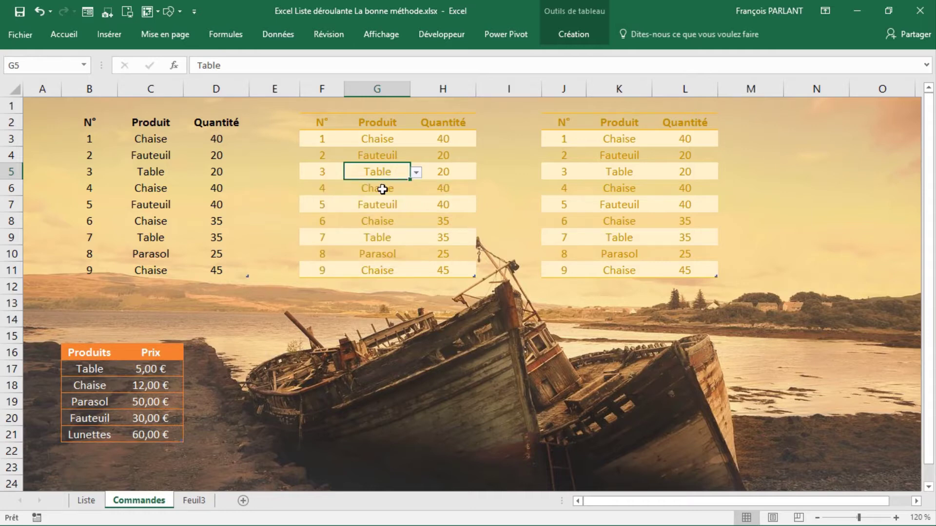
click(615, 171)
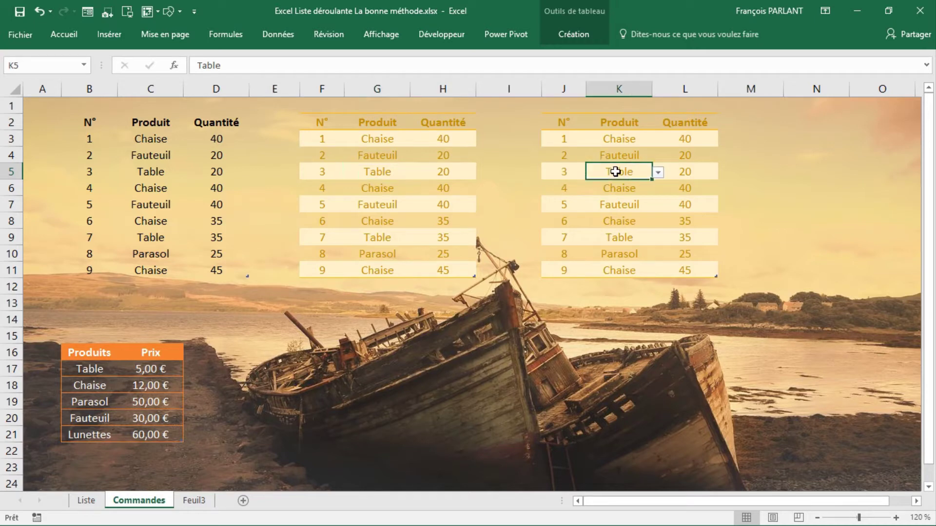
click(657, 172)
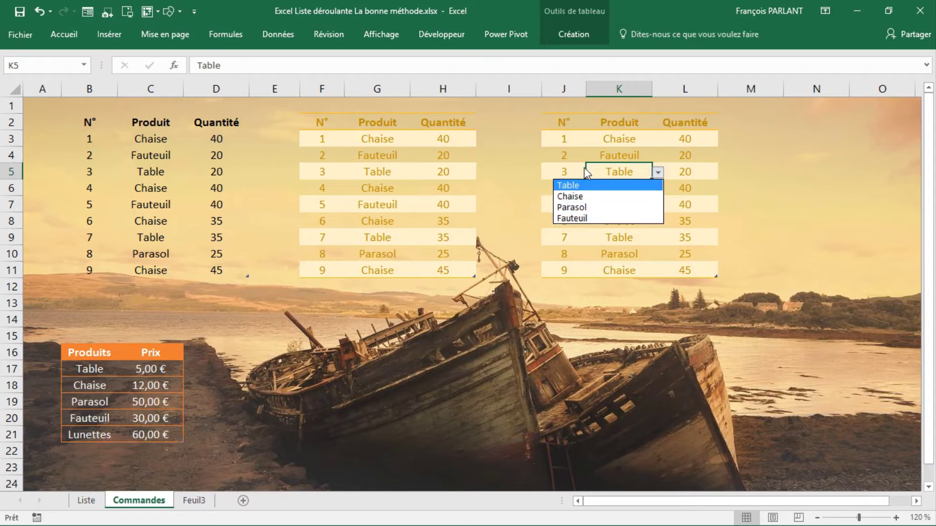
key(Escape)
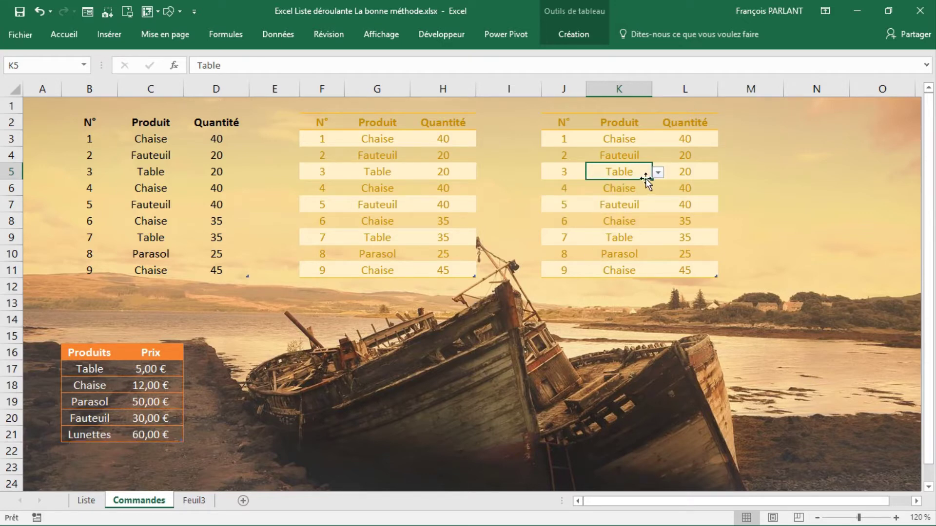
click(658, 174)
key(Escape)
click(639, 208)
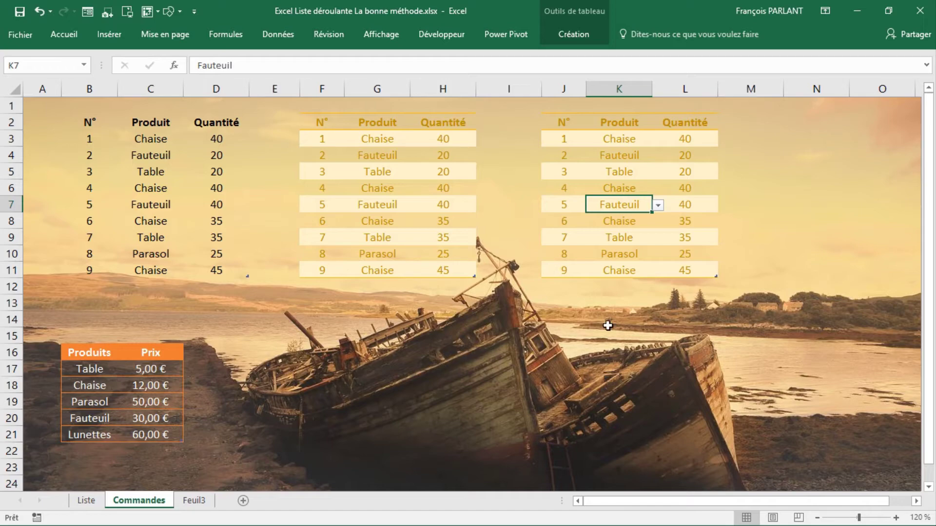
On the Feuil3 sheet, set the data validation of the Produit column's cells to allow a list (Liste)
click(205, 502)
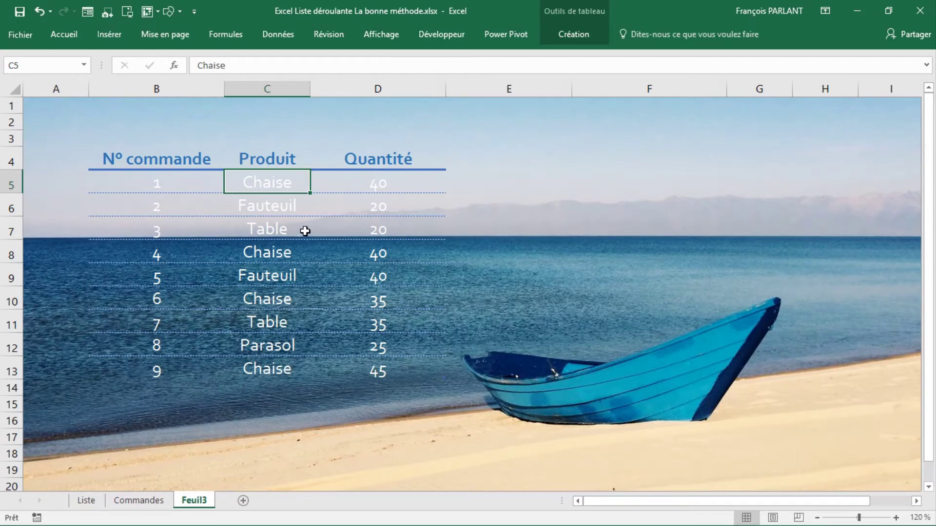
click(280, 147)
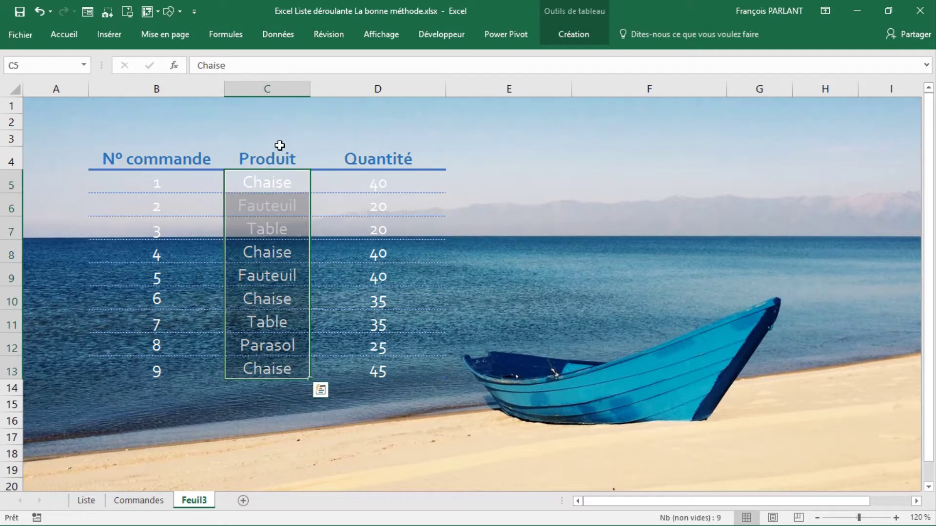
click(280, 34)
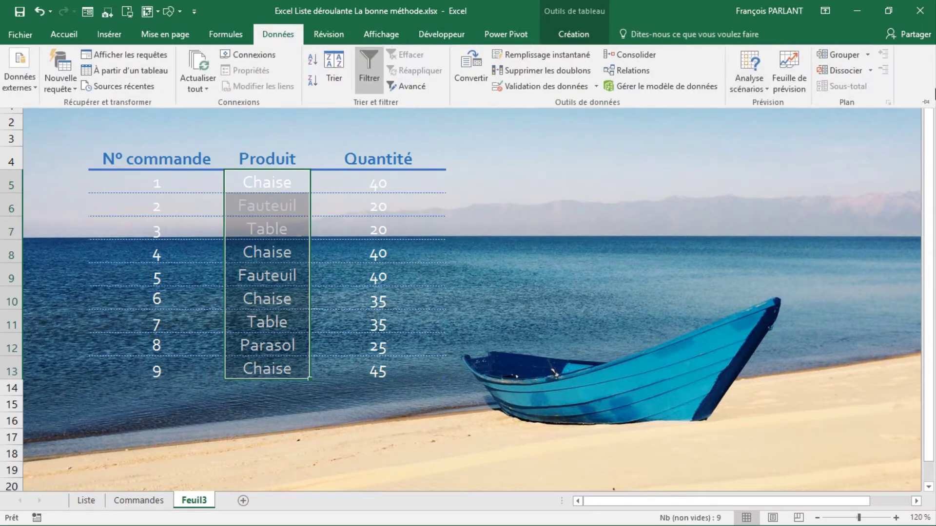
click(925, 101)
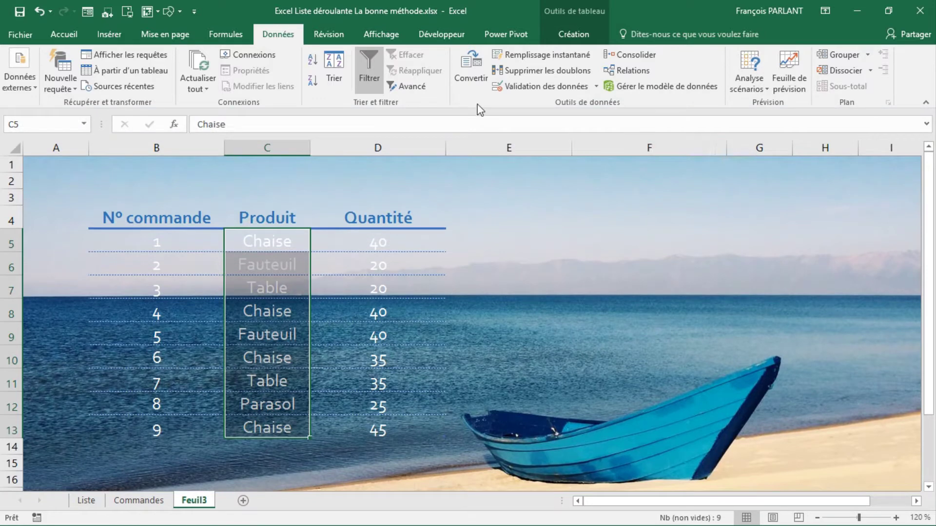
click(551, 87)
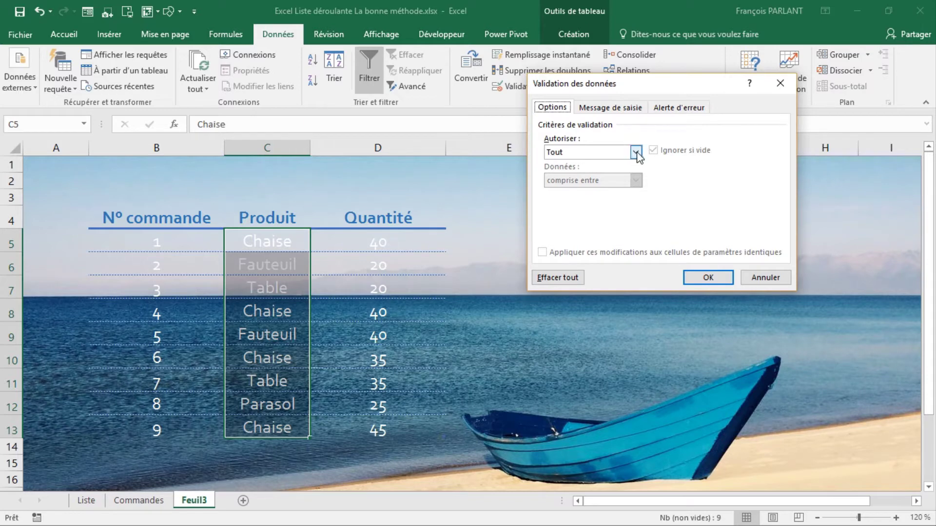
click(636, 153)
click(596, 195)
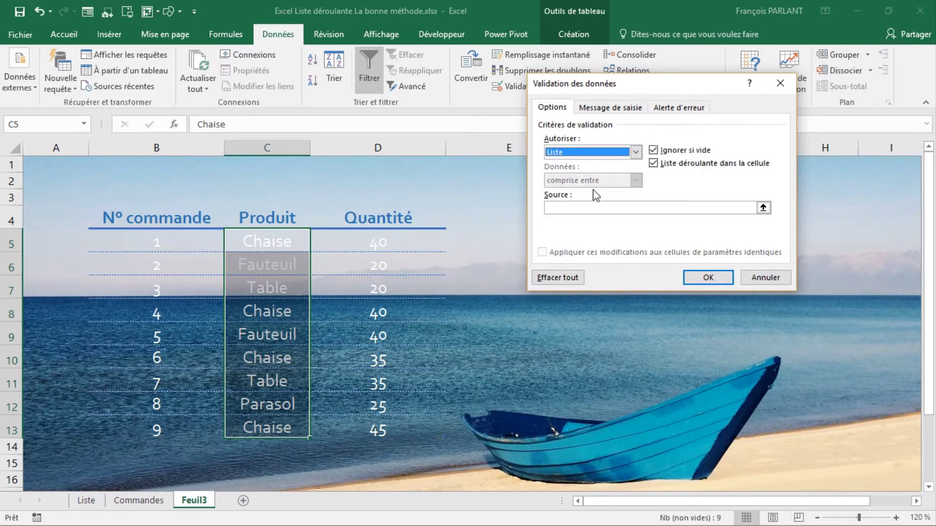
Enter Chaise;fauteuil as the validation list's source and apply it to the Produit cells
click(593, 207)
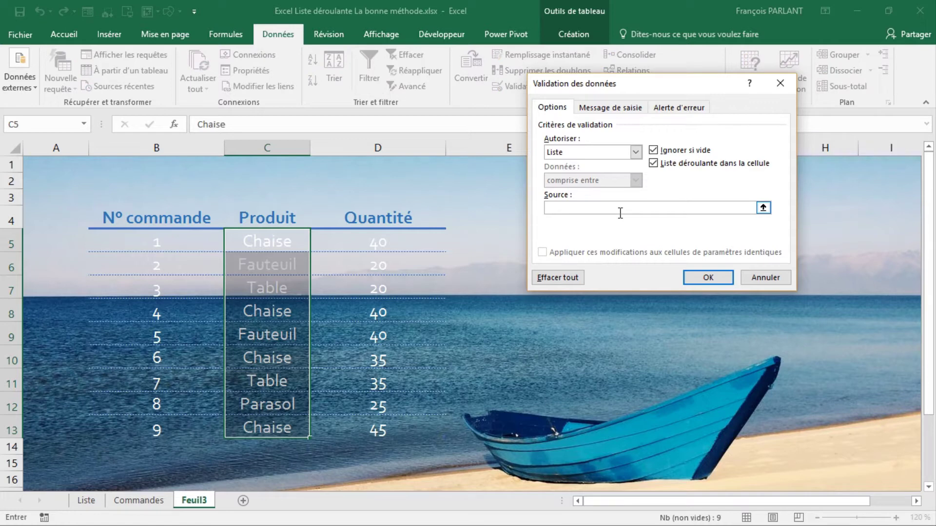
text(CHaise)
key(BackSpace)
key(BackSpace)
key(BackSpace)
key(BackSpace)
key(BackSpace)
text(haise,)
key(Return)
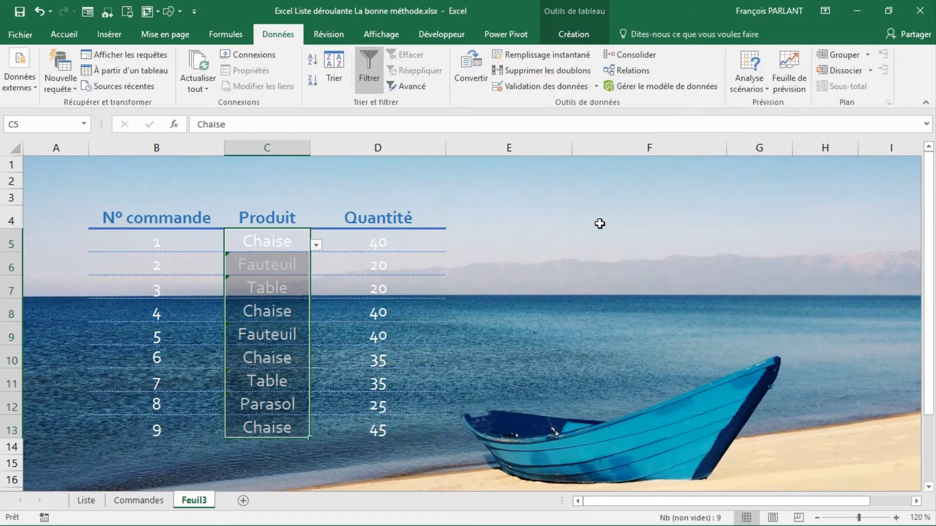
Check the choices offered by the drop-down list in the Produit cell of order 3
click(272, 278)
click(316, 291)
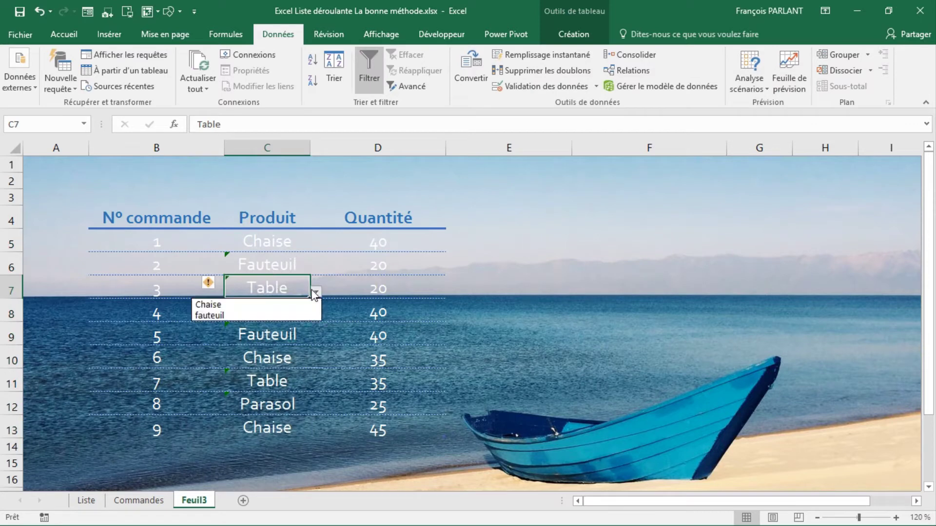
key(Escape)
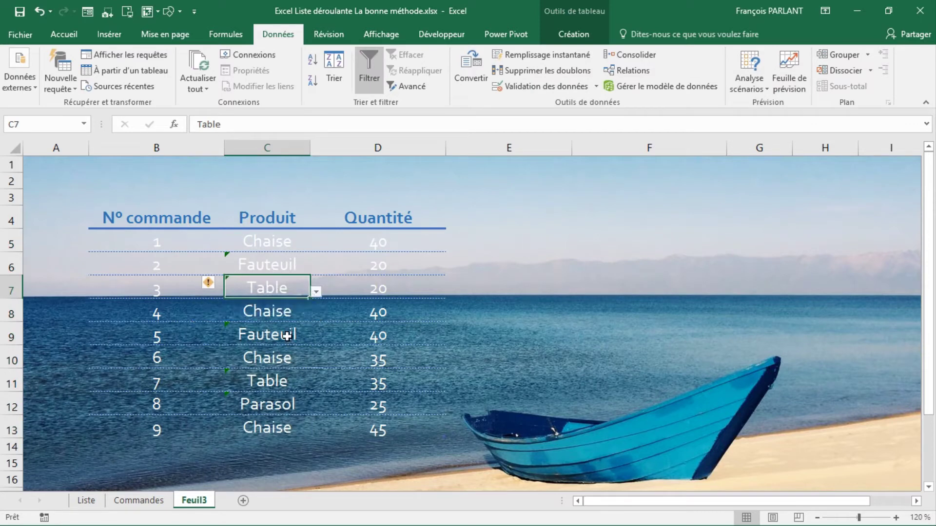
Replace the Produit column's validation source with the product names on the Liste sheet, =Liste!$C$6:$C$9
click(275, 208)
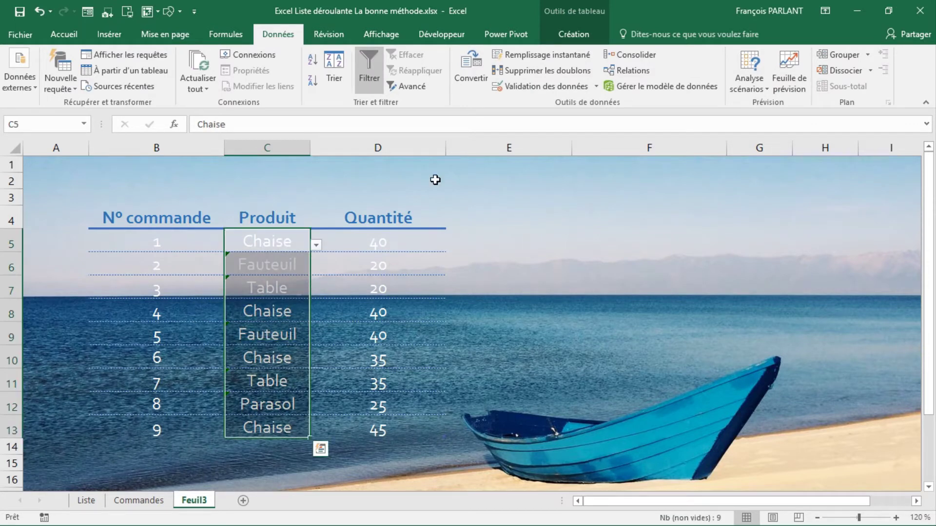
click(563, 89)
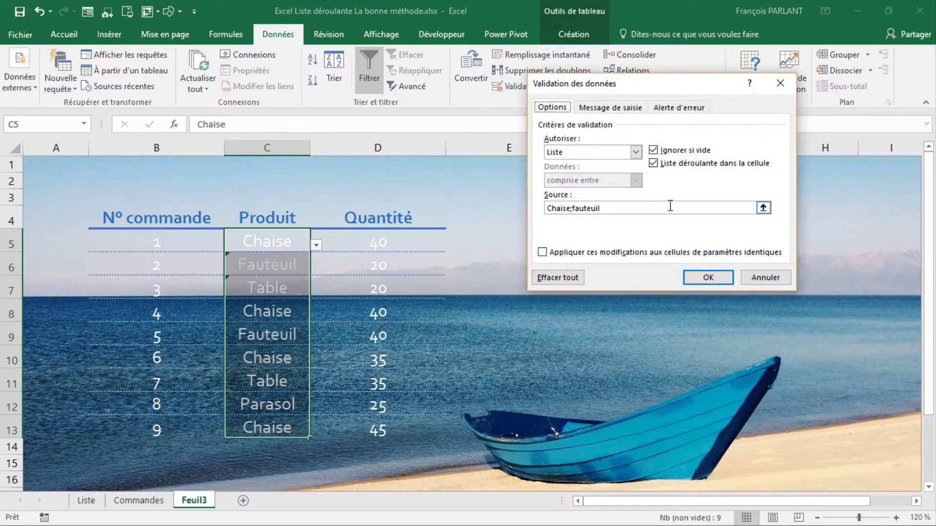
drag(601, 209, 532, 209)
key(Delete)
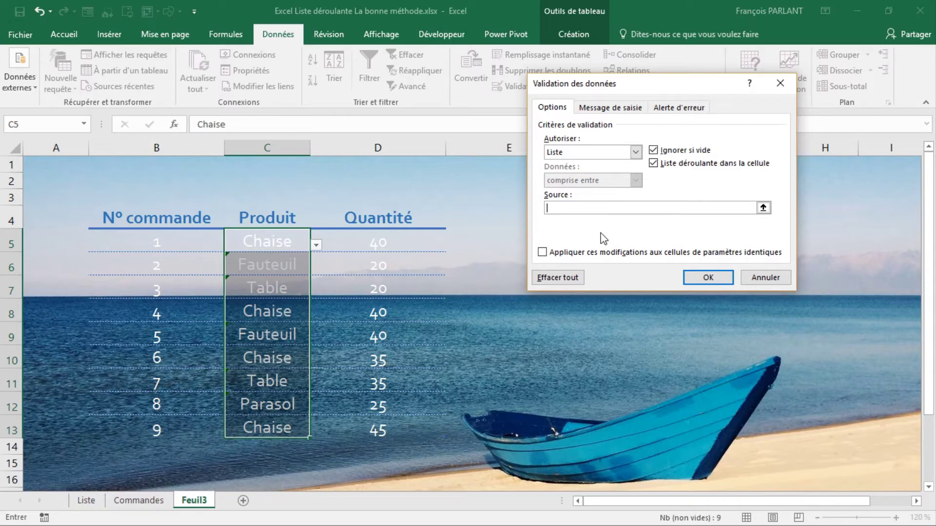
click(88, 502)
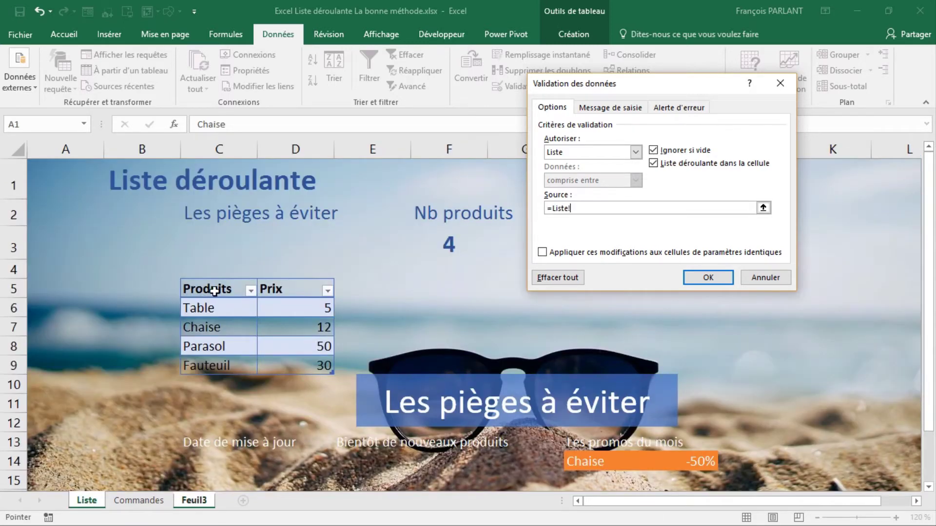
click(218, 277)
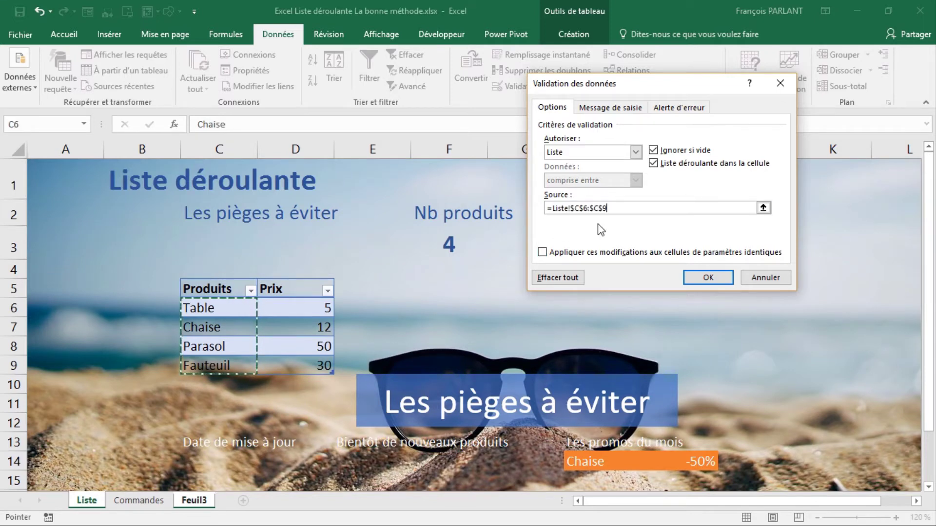
click(708, 277)
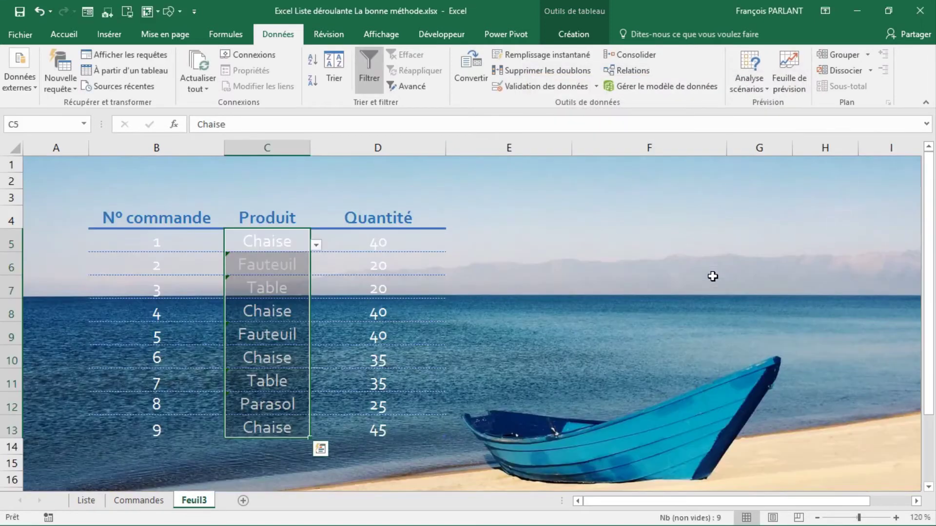
Choose Parasol from the drop-down list as the product for order 3
click(279, 293)
click(316, 291)
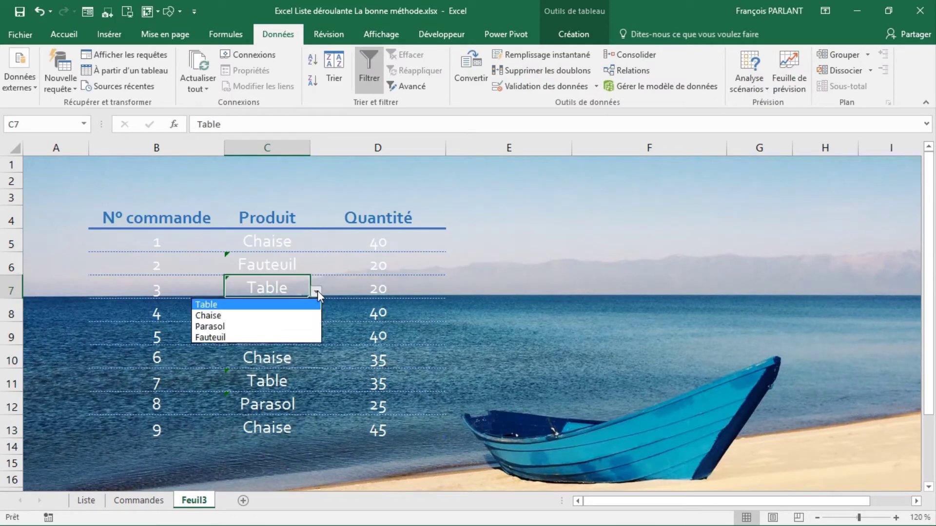
click(295, 327)
Add a new row with the product lunettes at the end of the product table on the Liste sheet
click(87, 500)
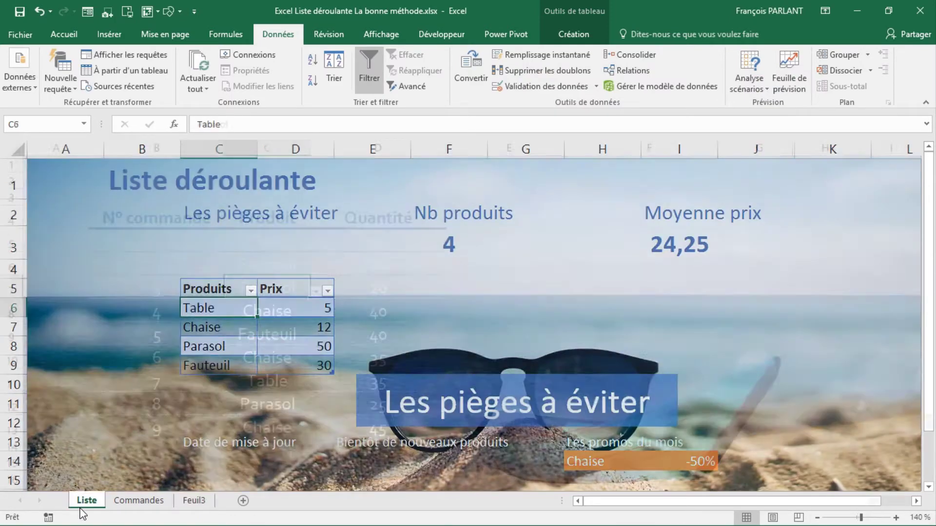
drag(189, 369, 190, 366)
click(292, 370)
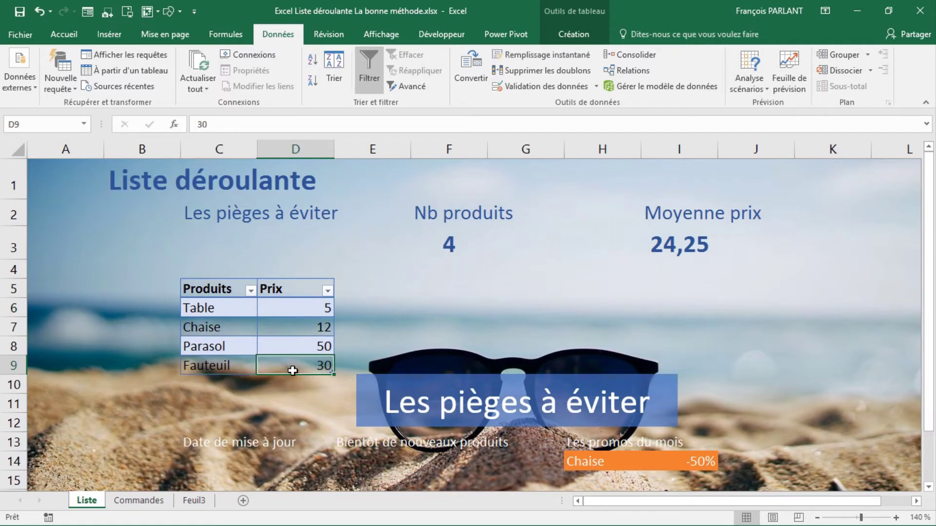
key(Tab)
text(lun)
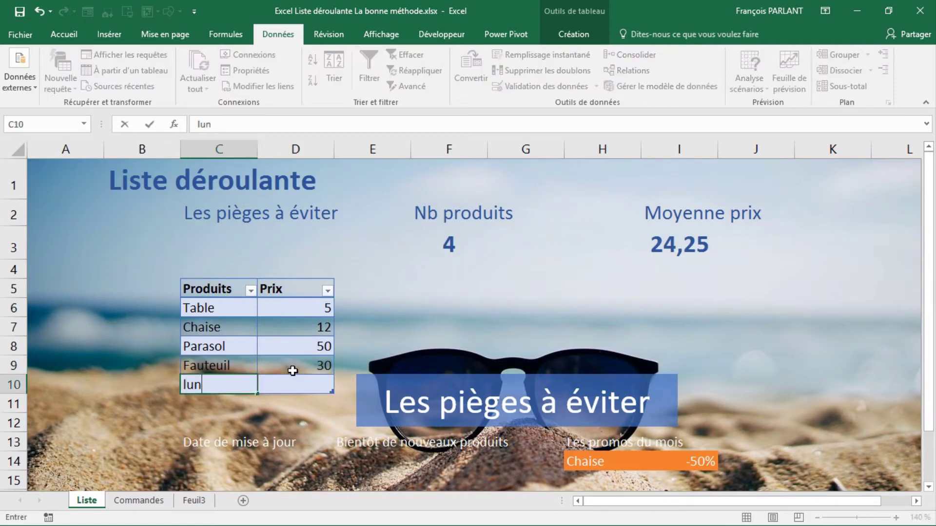
text(ettes)
key(Tab)
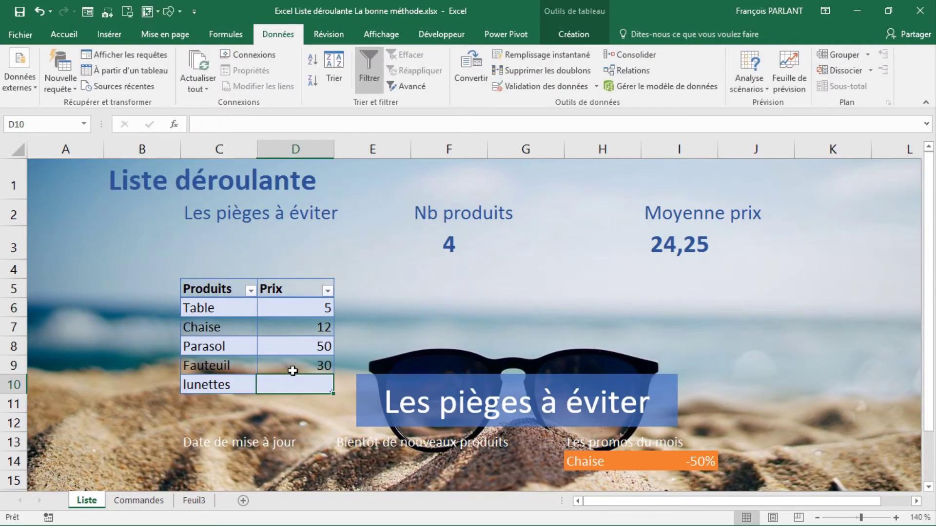
Check on the Feuil3 sheet whether order 3's drop-down list offers the added product
click(195, 501)
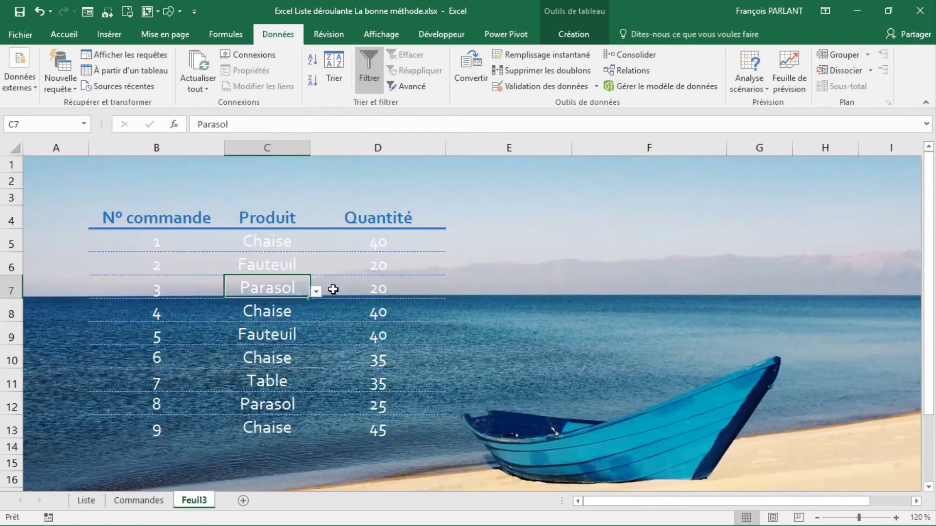
click(317, 294)
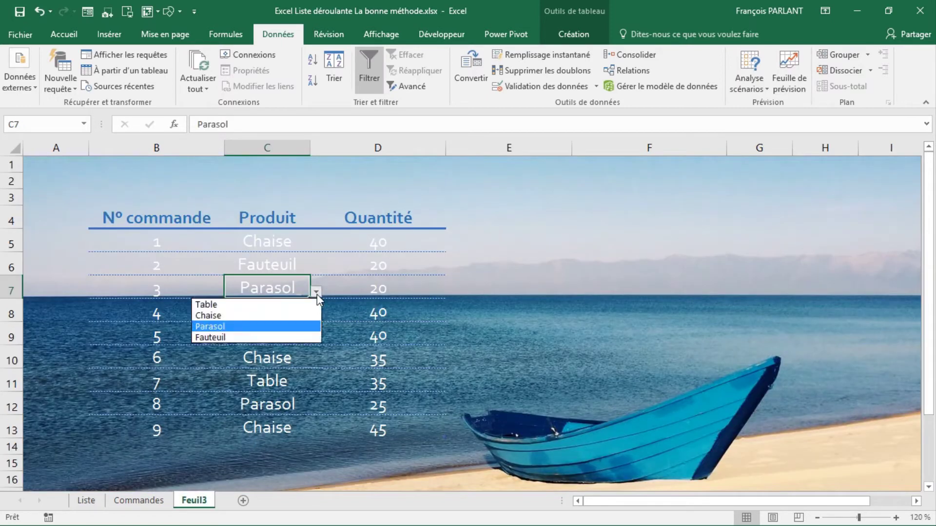
click(291, 358)
click(291, 358)
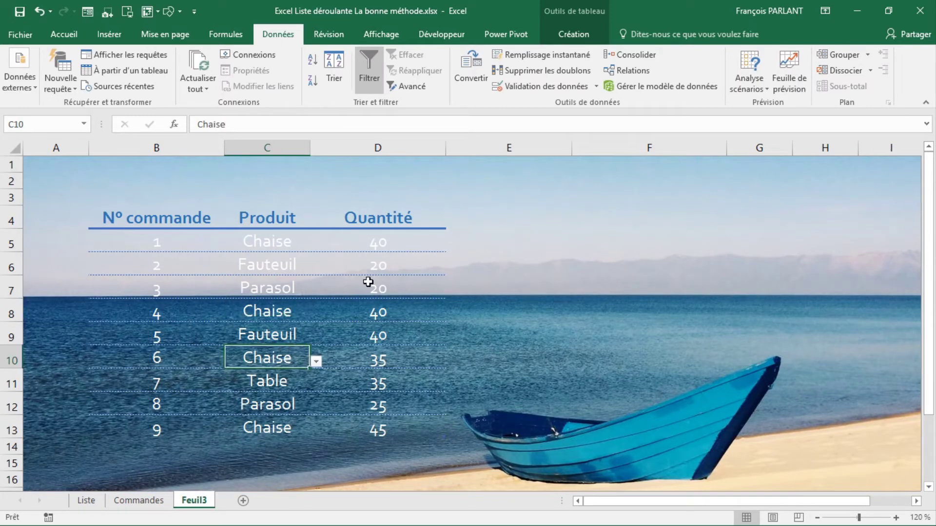
Delete the lunettes row from the product table on the Liste sheet
click(87, 501)
click(195, 385)
right_click(191, 386)
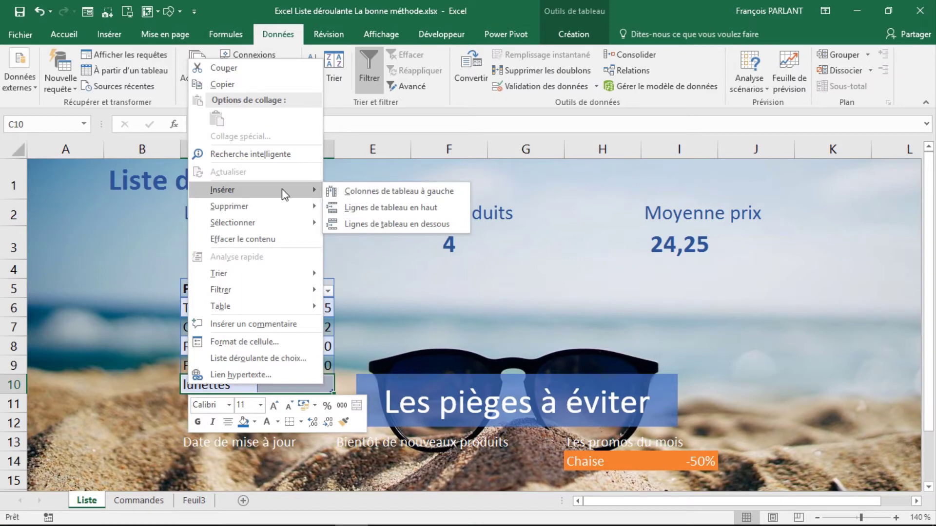
mouse_move(276, 209)
click(365, 220)
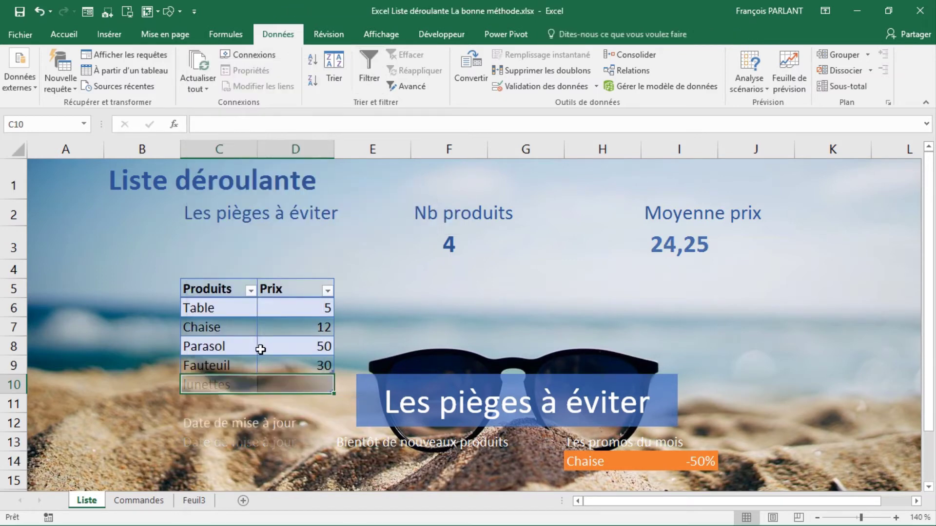
click(259, 347)
click(194, 500)
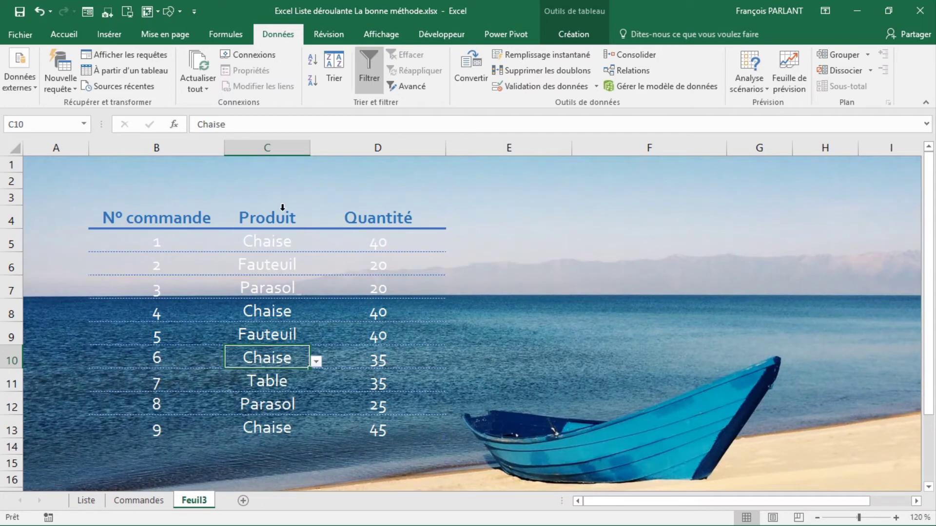
click(87, 501)
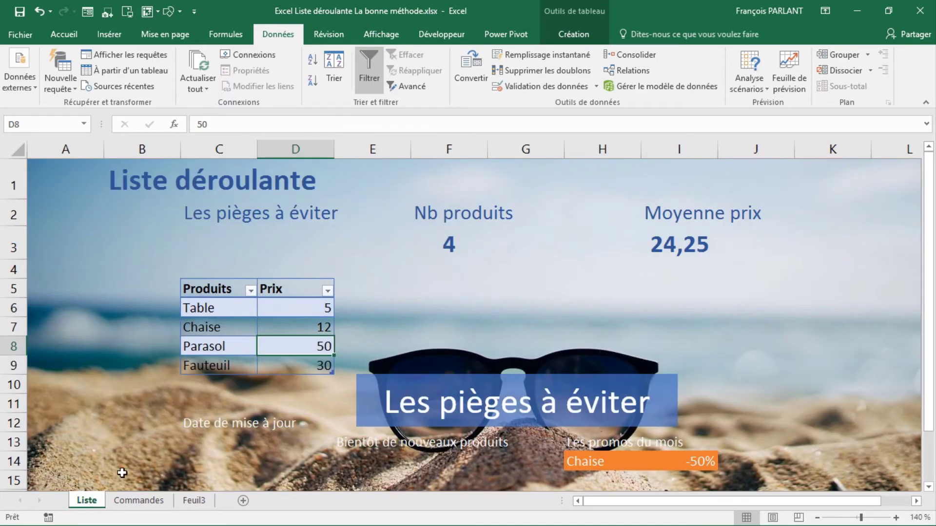
click(227, 151)
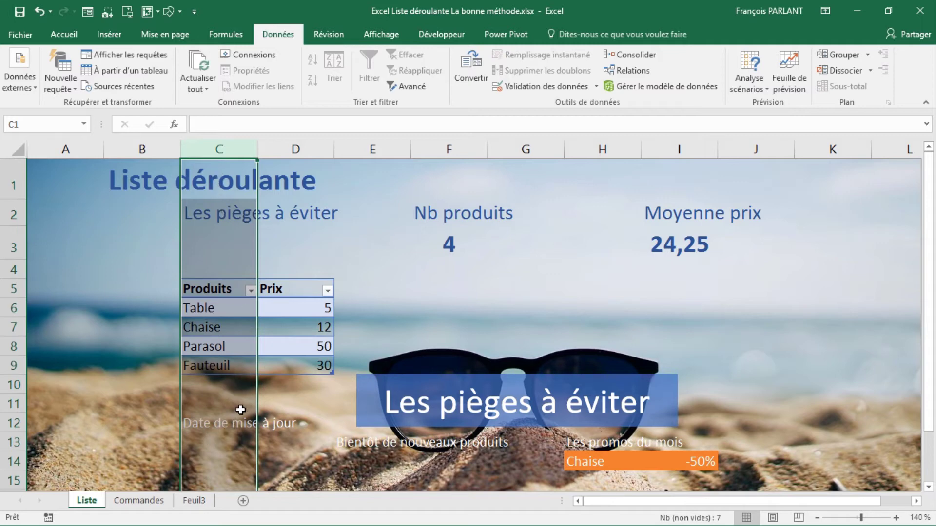
click(223, 342)
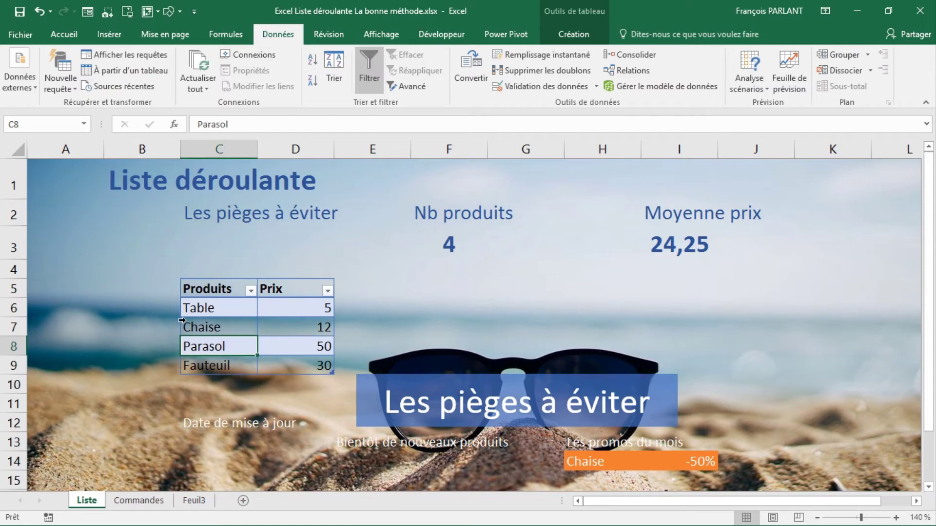
Define the name ListeProduits for the product cells C6:C9 in the Produits column of the Liste sheet's table
click(222, 279)
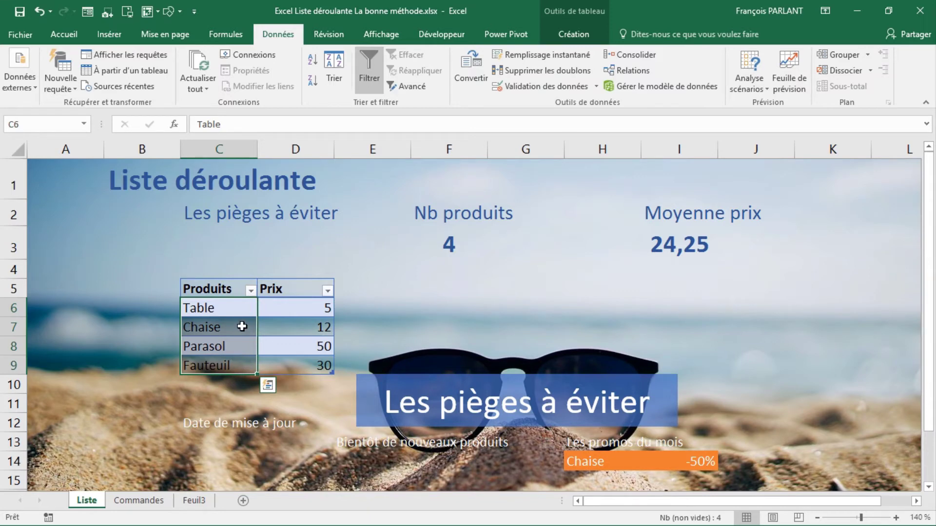
click(48, 125)
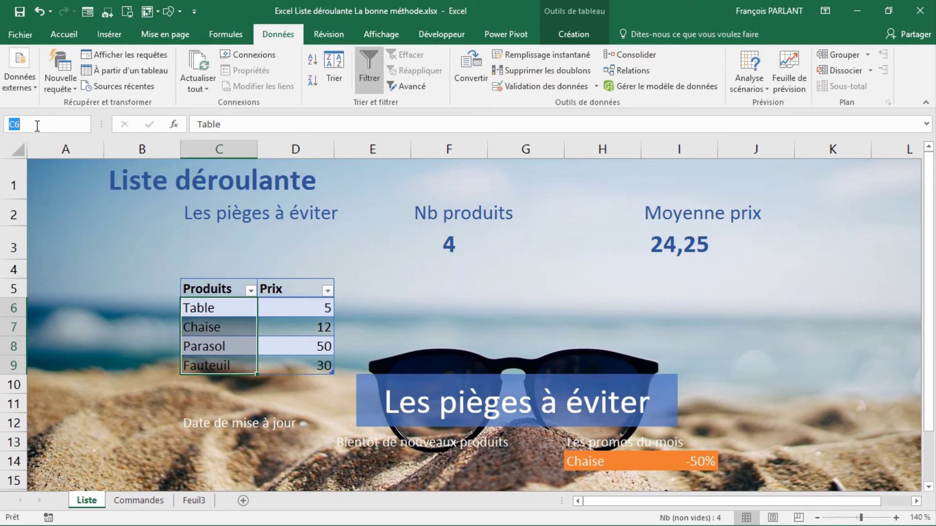
text(ListeProduits)
click(72, 126)
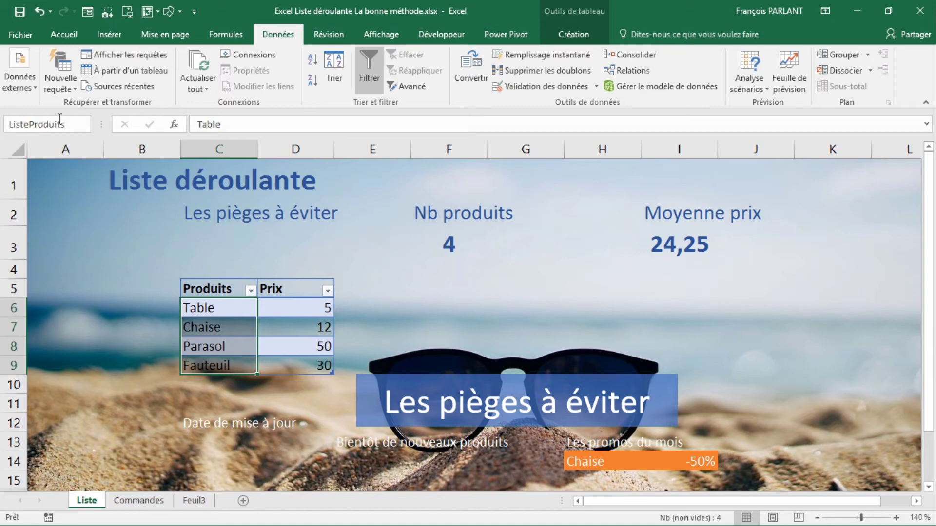
drag(69, 124, 4, 125)
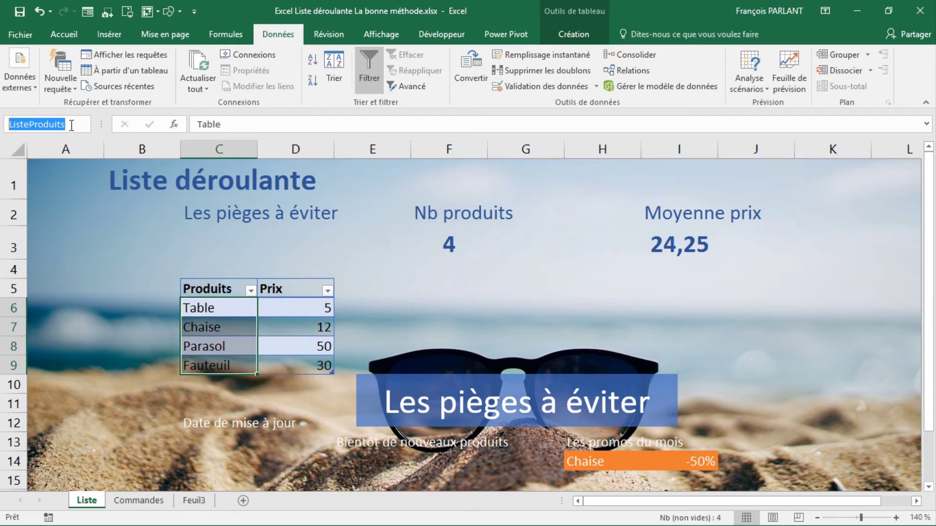
click(71, 125)
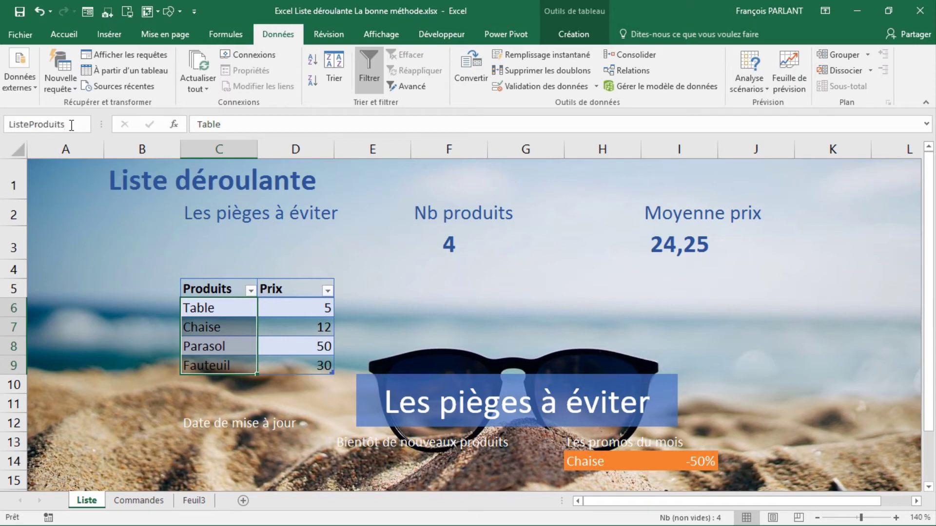
key(Return)
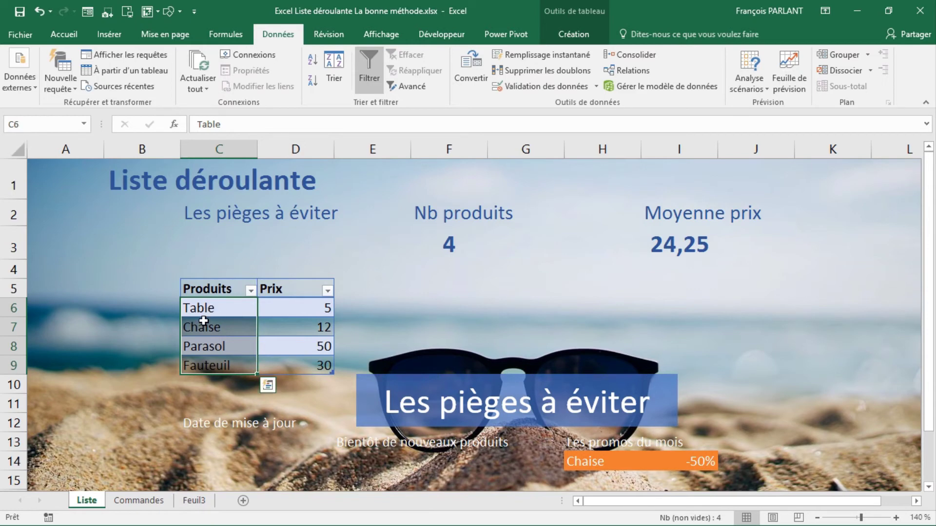
Set the list validation source of the Produit column's cells on the Feuil3 sheet to ListeProduits, without an equals sign
click(194, 501)
click(277, 208)
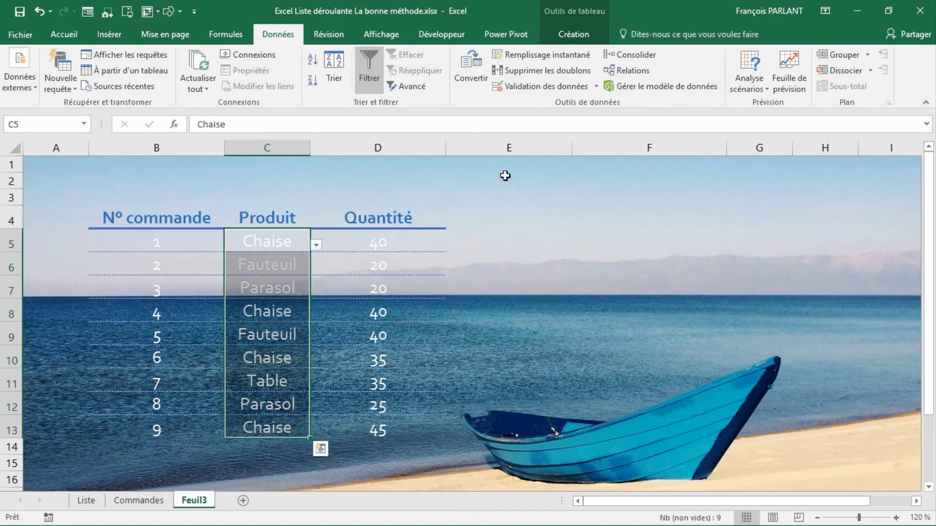
click(534, 89)
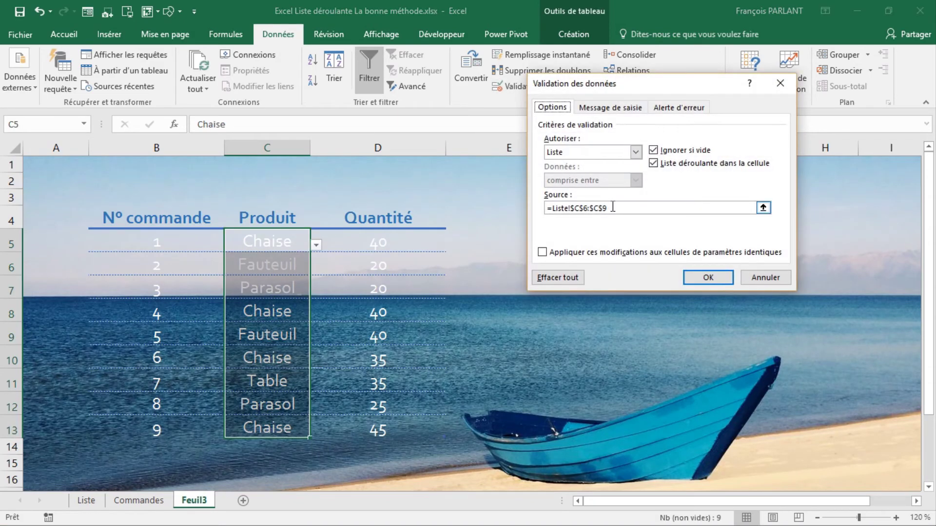
drag(609, 208, 534, 211)
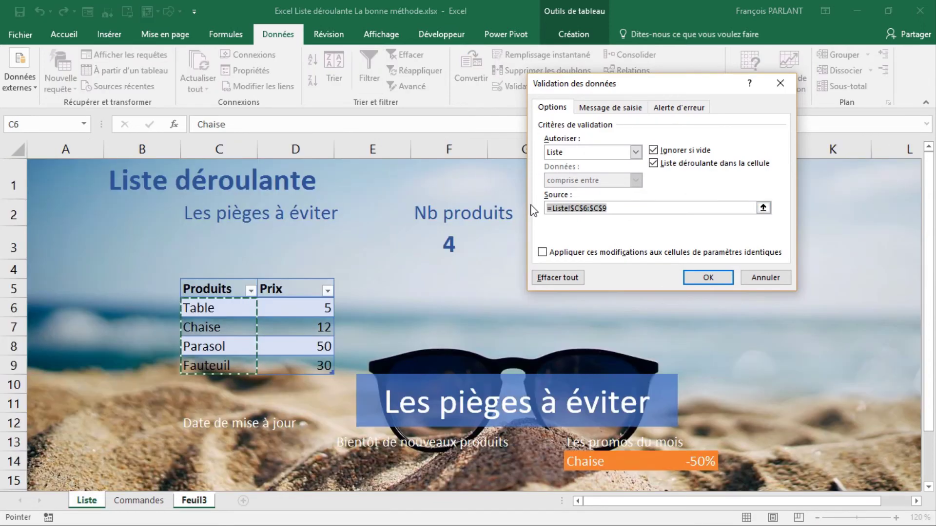
text(ListeProduits)
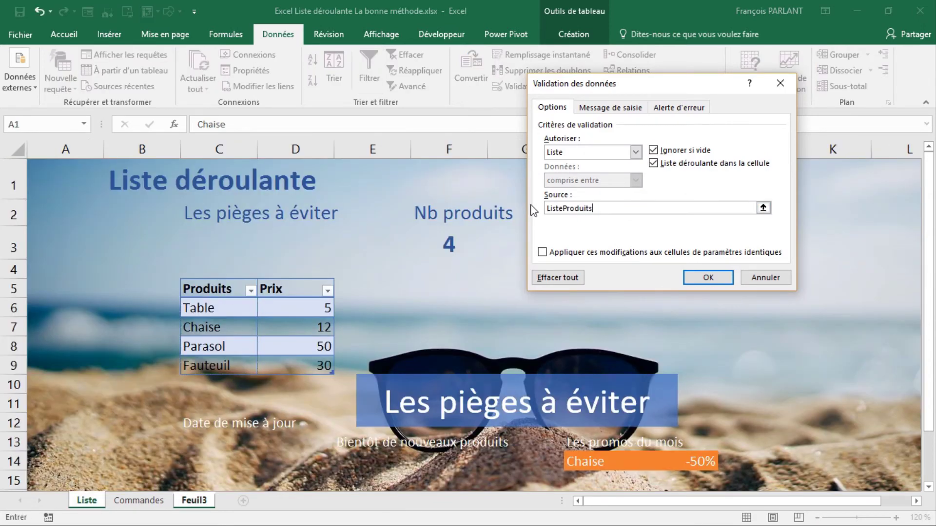
click(706, 277)
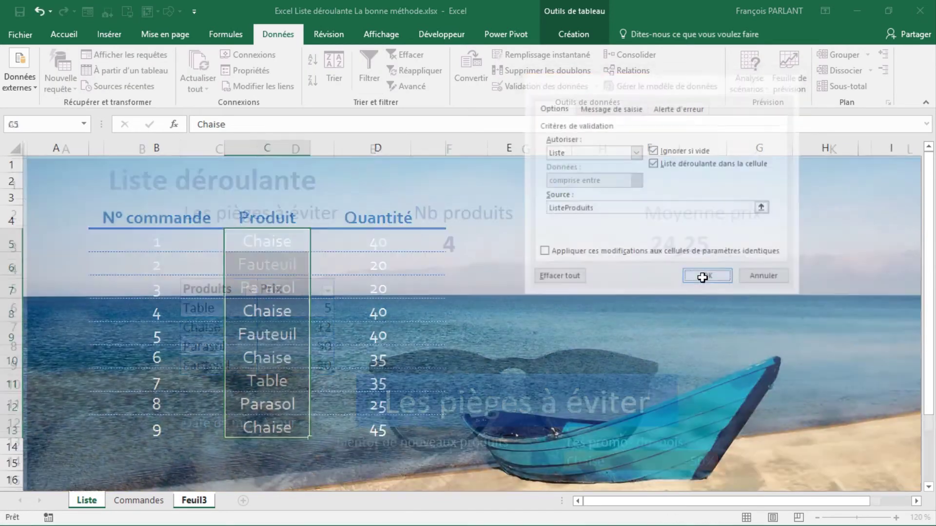
Check which choices order 3's product drop-down list offers with the source entered as plain text
click(300, 289)
click(315, 291)
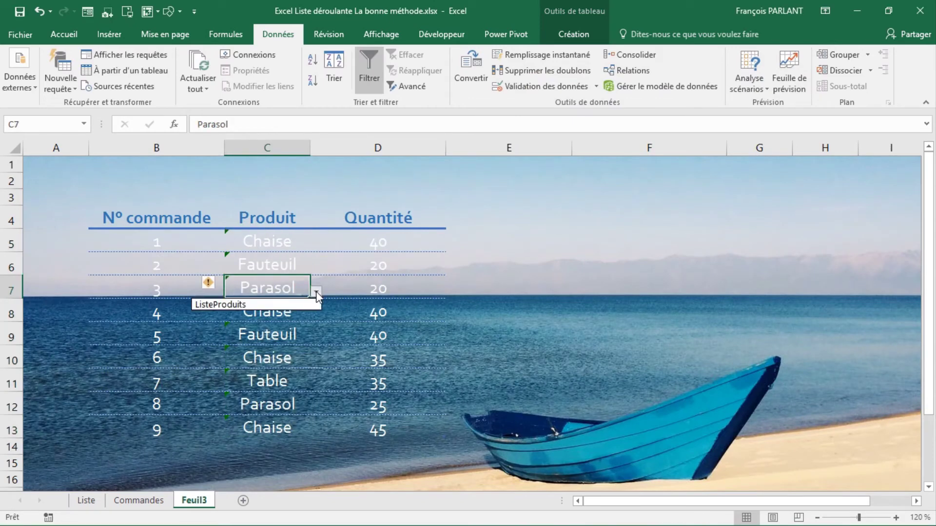
key(Escape)
Correct the validation source of all Produit column cells to the named range reference =ListeProduits
click(268, 206)
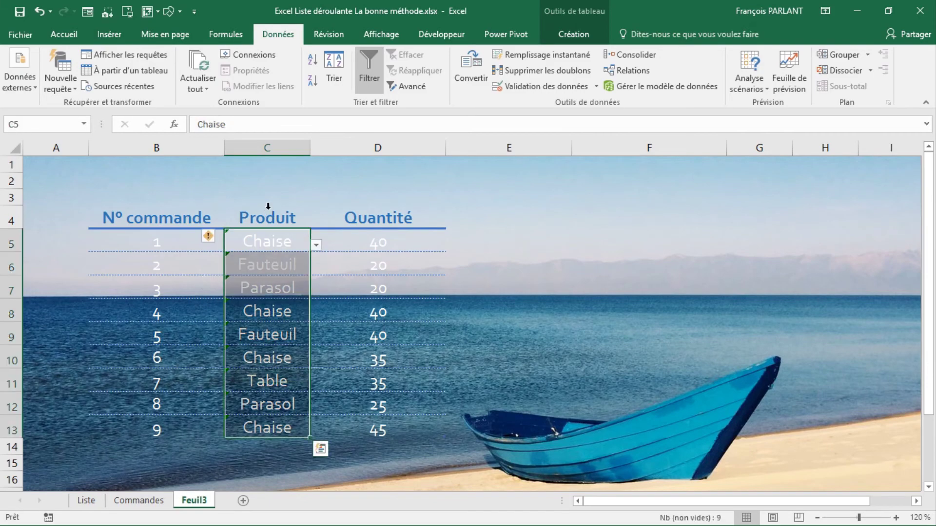
click(509, 87)
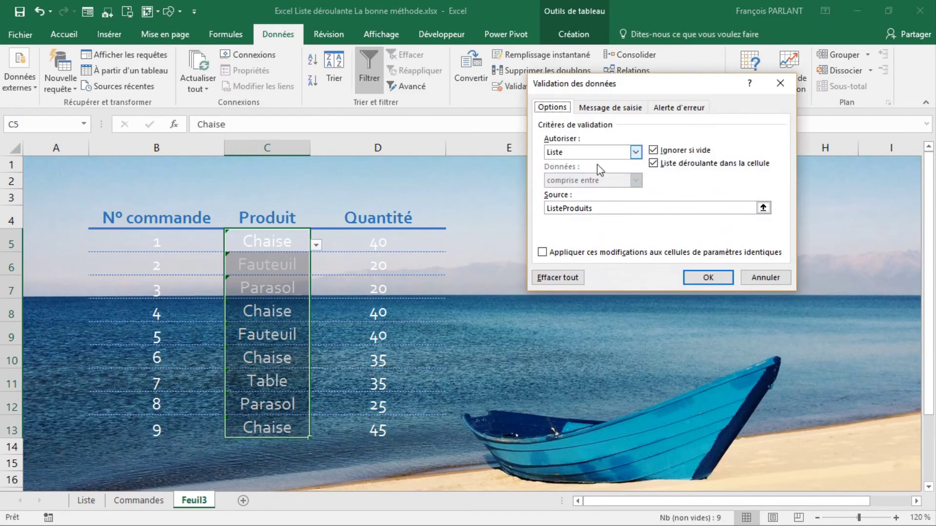
click(549, 208)
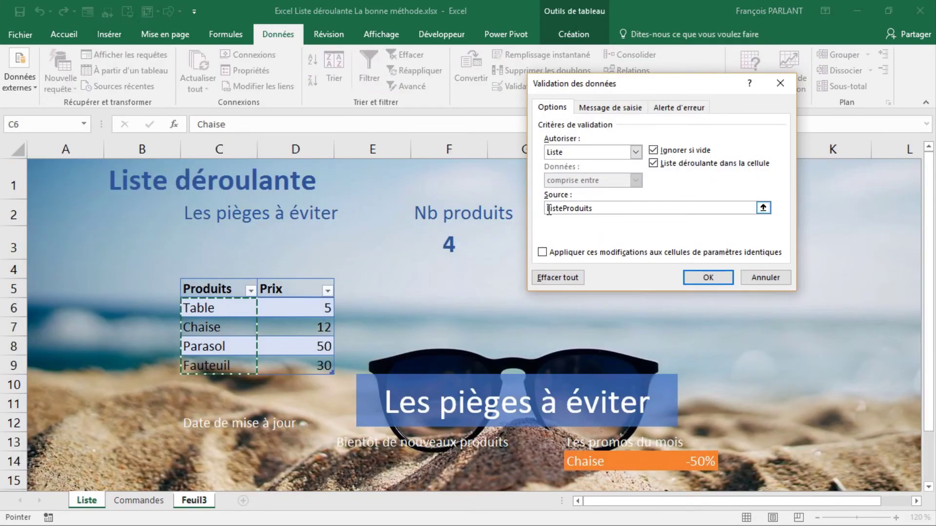
text(=)
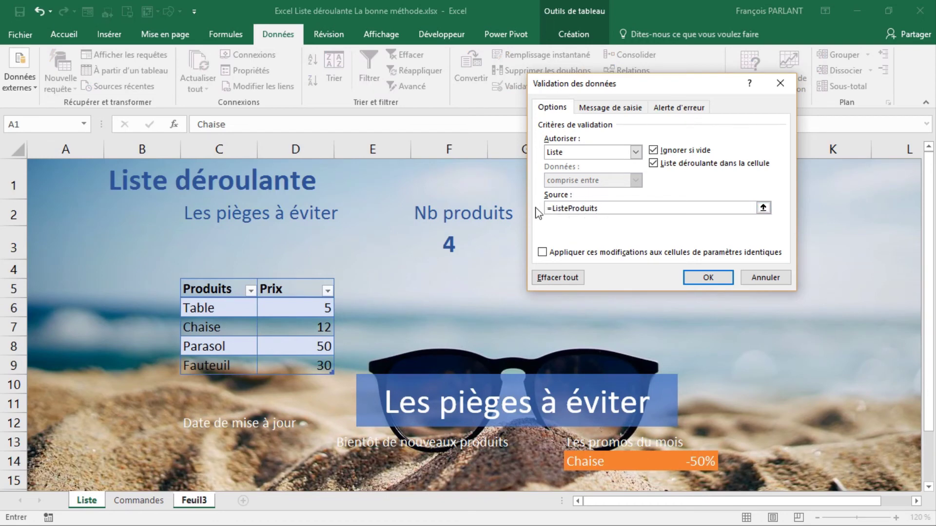
click(706, 278)
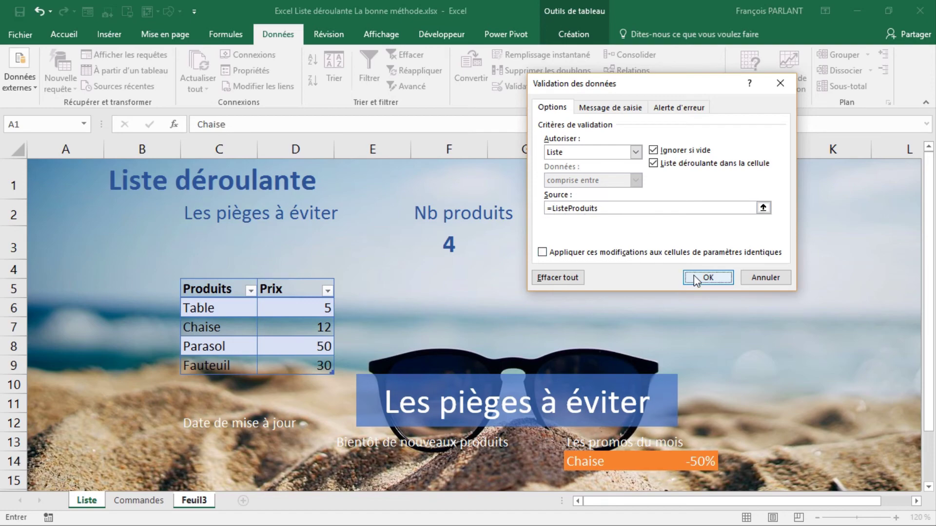
Check which products order 3's drop-down list offers with the named range as its source
click(287, 287)
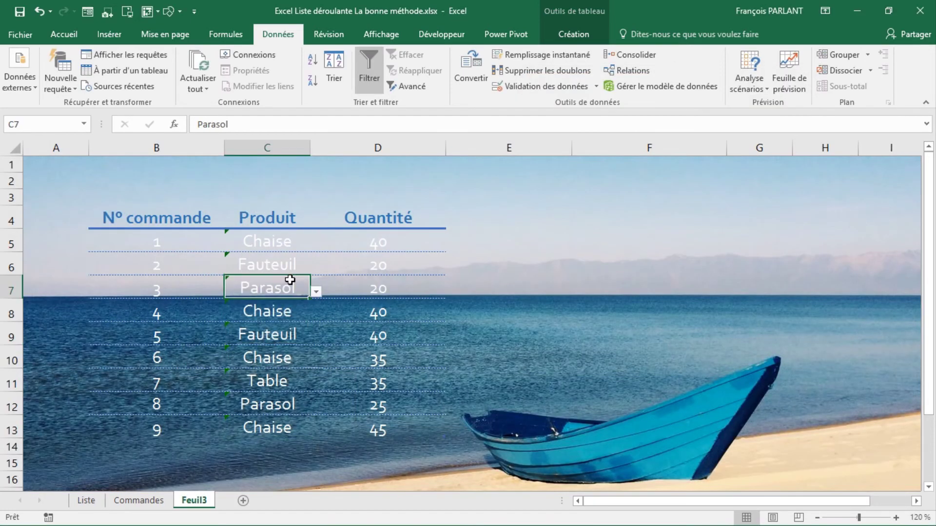
click(317, 291)
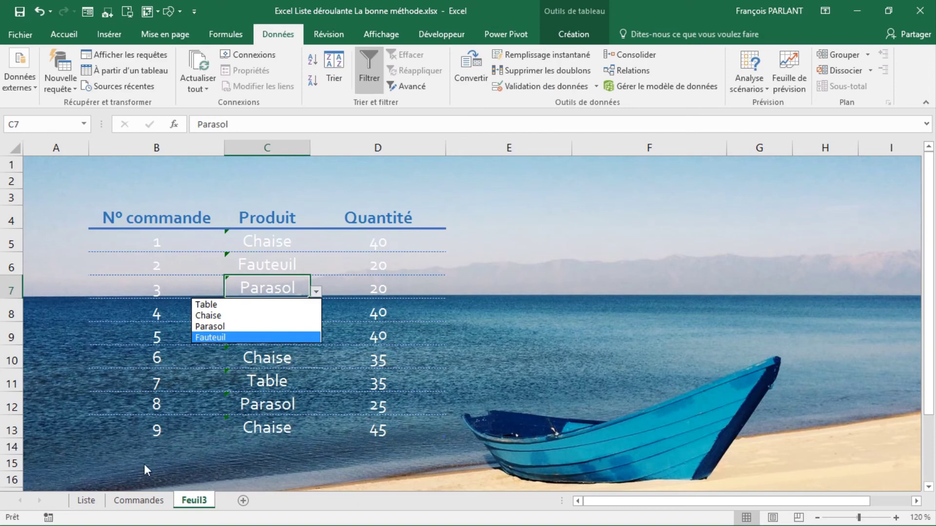
click(86, 500)
Add the product Lunettes with a price of 60 in a new row at the end of the Liste sheet's product table
click(86, 501)
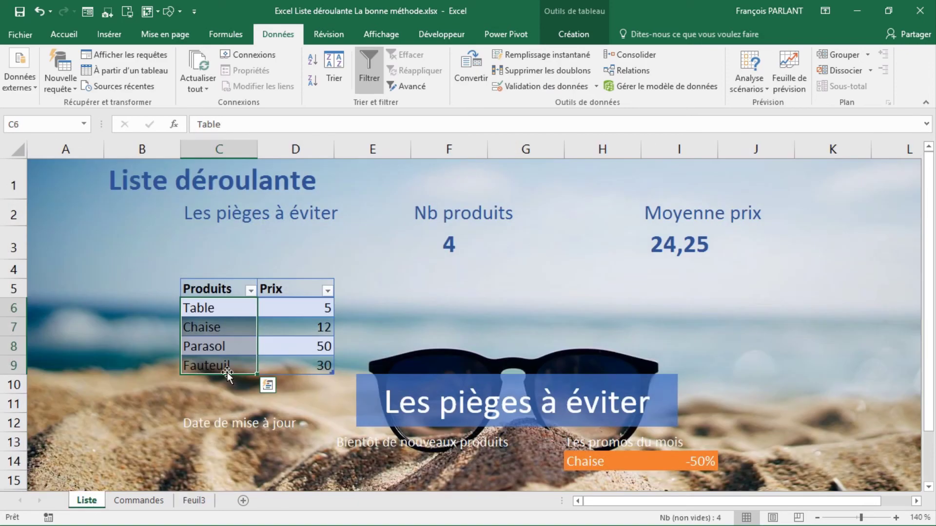
click(279, 367)
key(Tab)
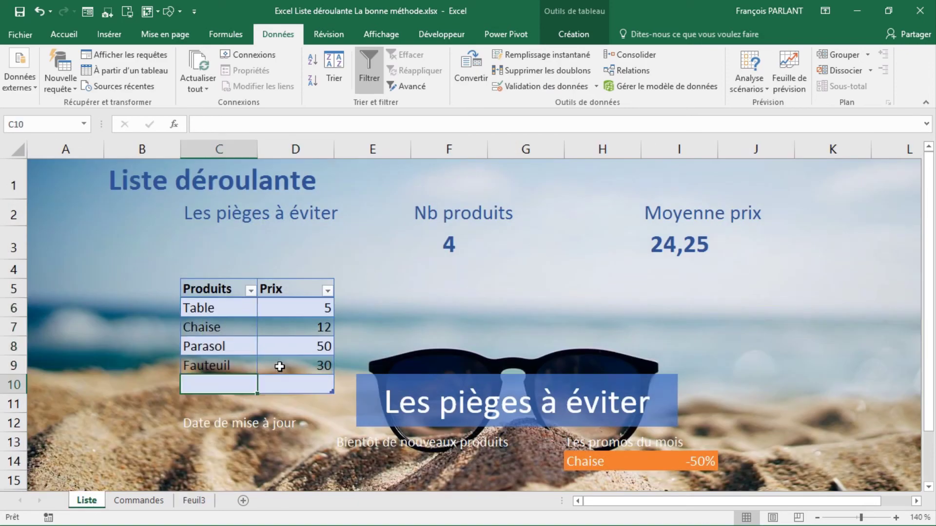
text(Lunettes)
key(Tab)
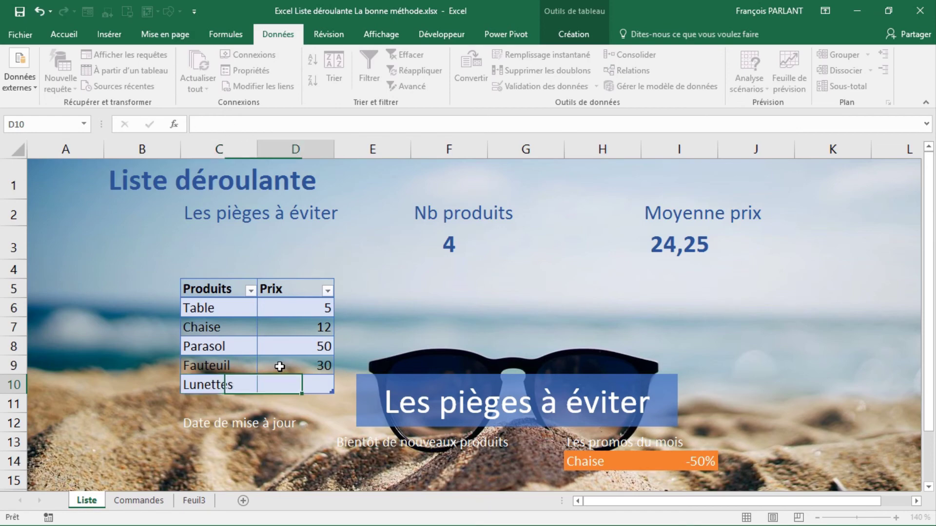
text(60)
key(Return)
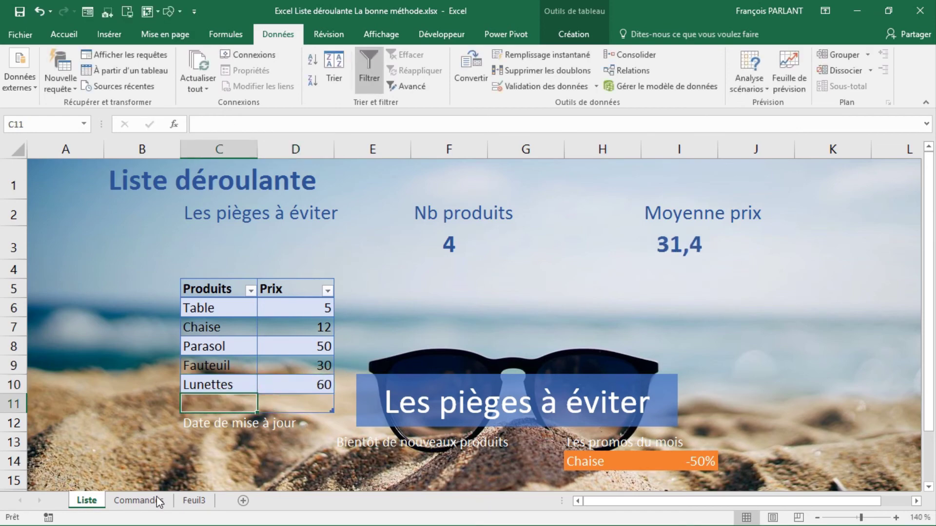
Check on the Feuil3 sheet whether order 3's drop-down list includes the new product Lunettes
click(194, 501)
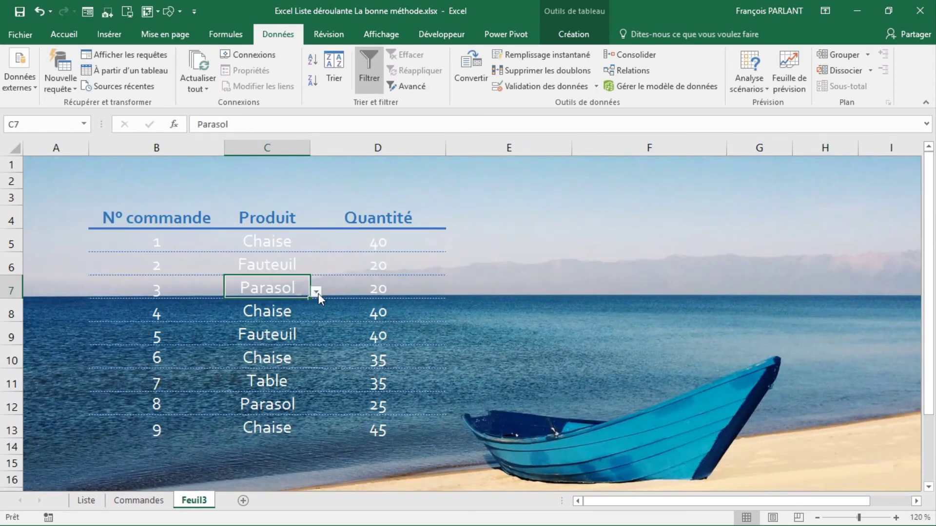
click(317, 292)
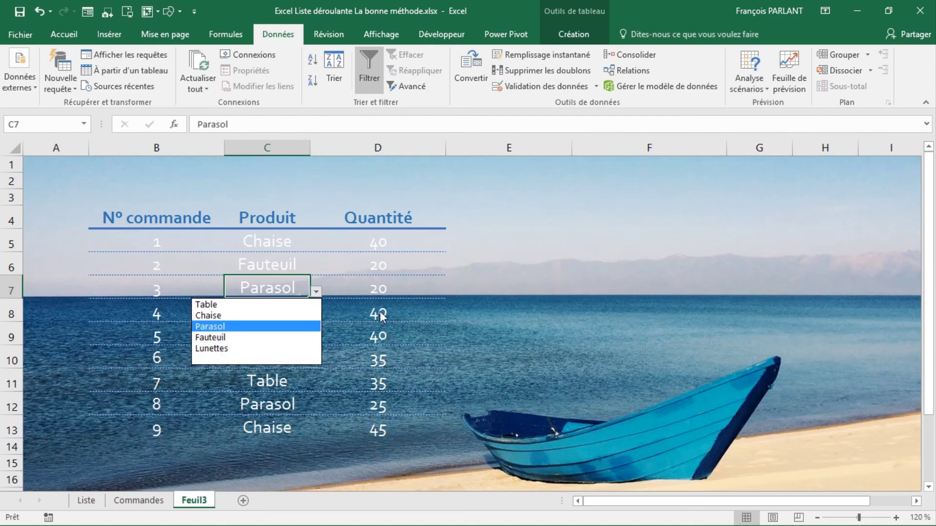
key(Escape)
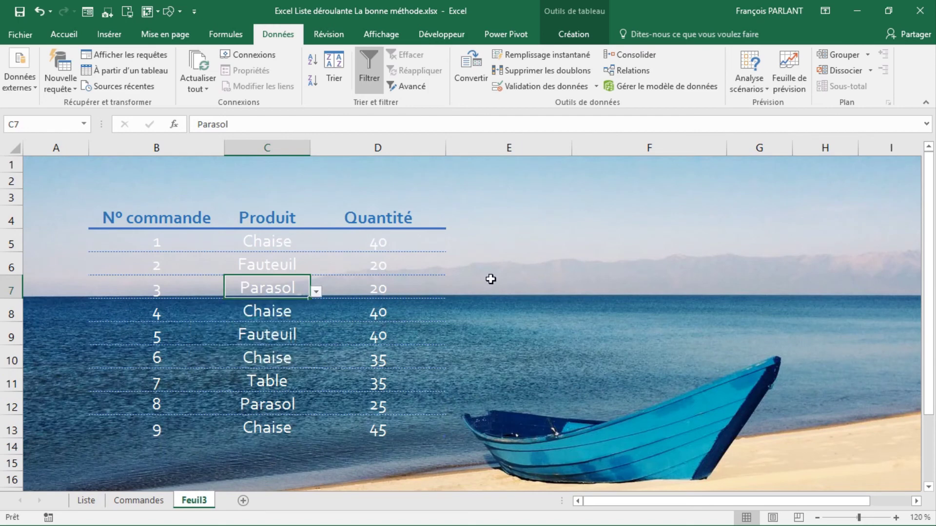